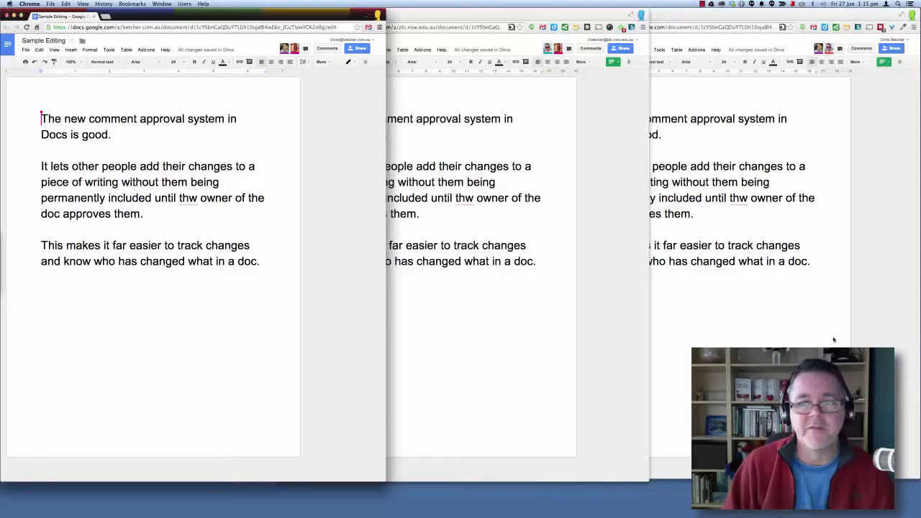
- Cycle through the three 'Sample Editing' windows, ending with the owner's copy in front
left_click(523, 329)
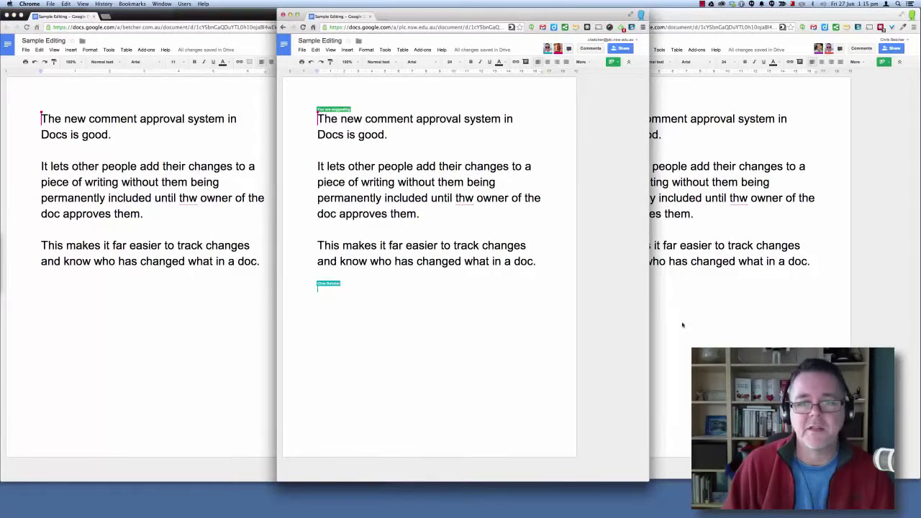
left_click(747, 322)
left_click(448, 346)
left_click(210, 351)
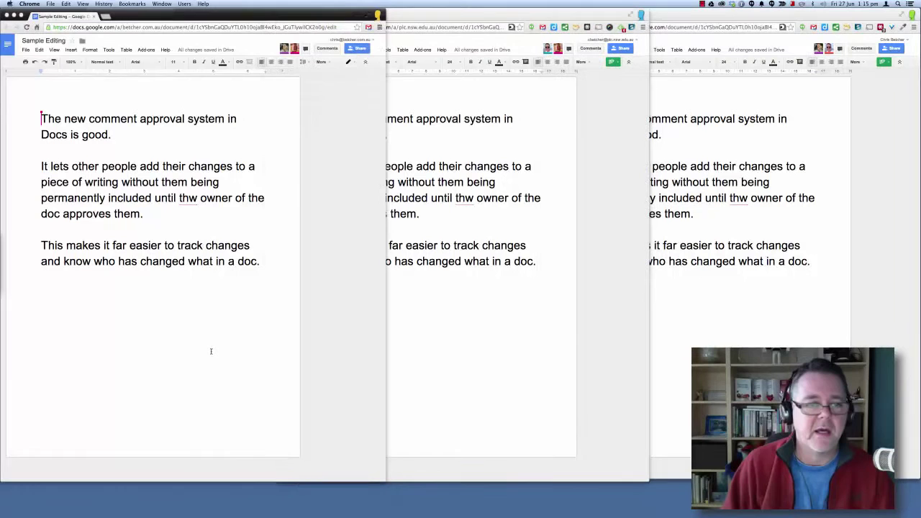
- Set the collaborator's permission to comment-only in sharing settings and save the change
left_click(358, 48)
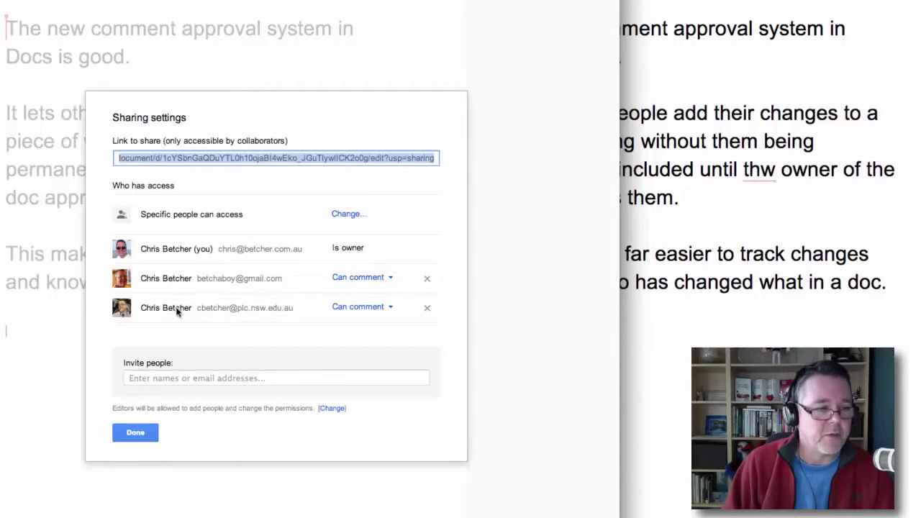
left_click(392, 281)
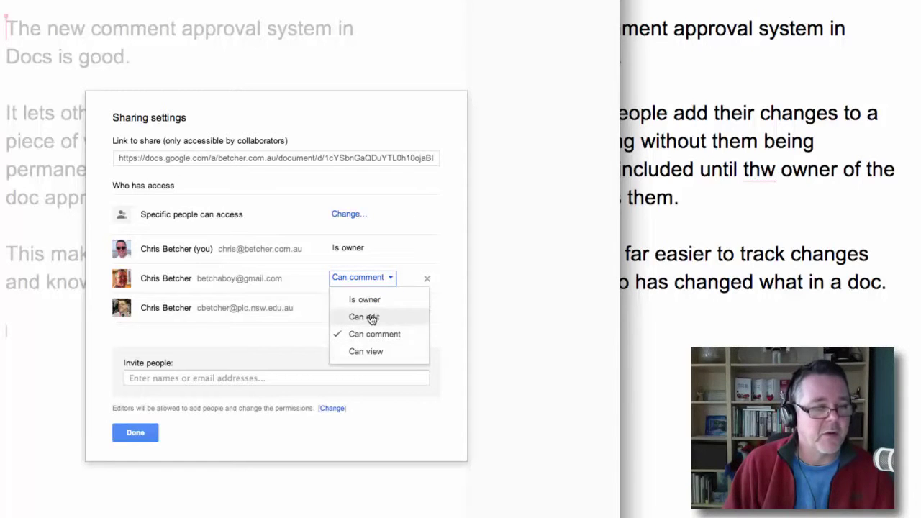
left_click(387, 334)
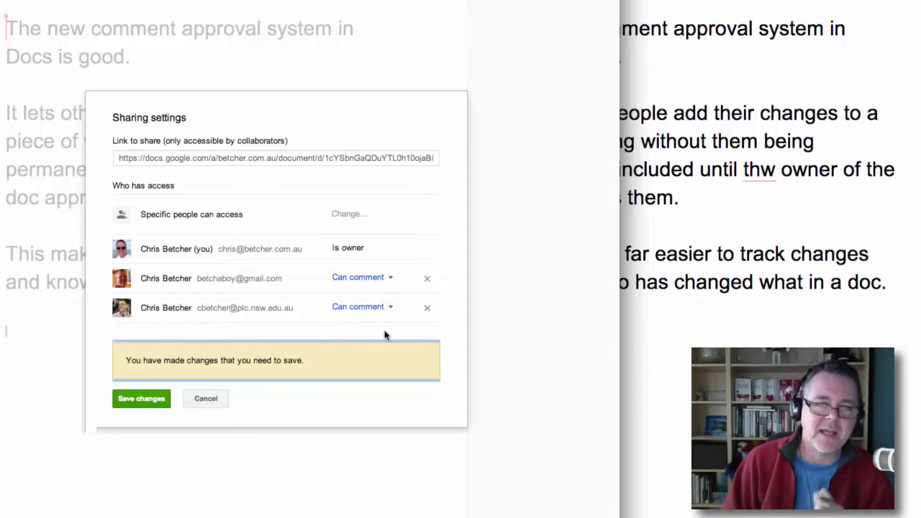
left_click(155, 400)
left_click(137, 432)
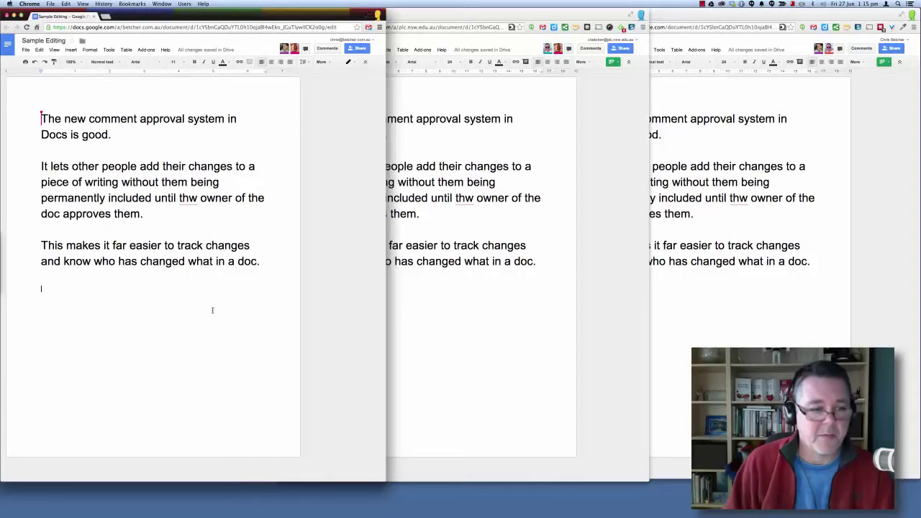
- Leave the owner's cursor on the empty last line and bring the suggesting collaborator's copy forward
left_click(377, 15)
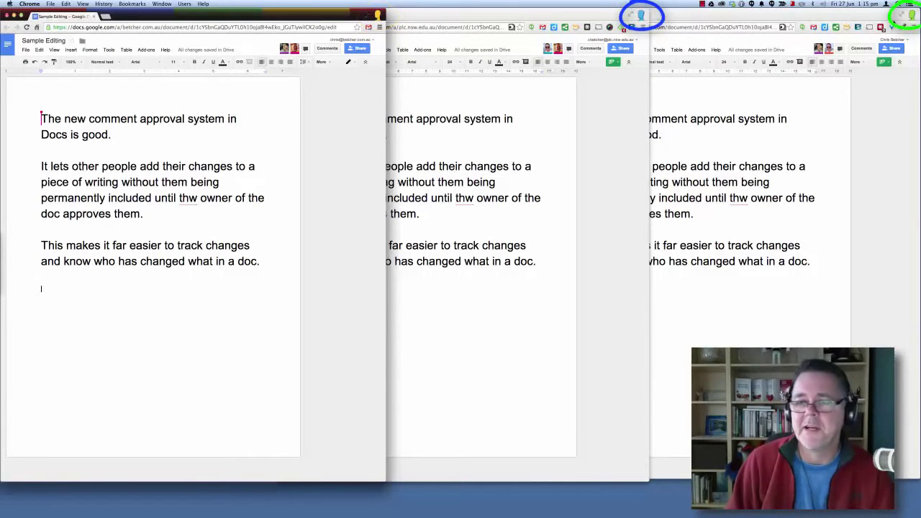
left_click(87, 288)
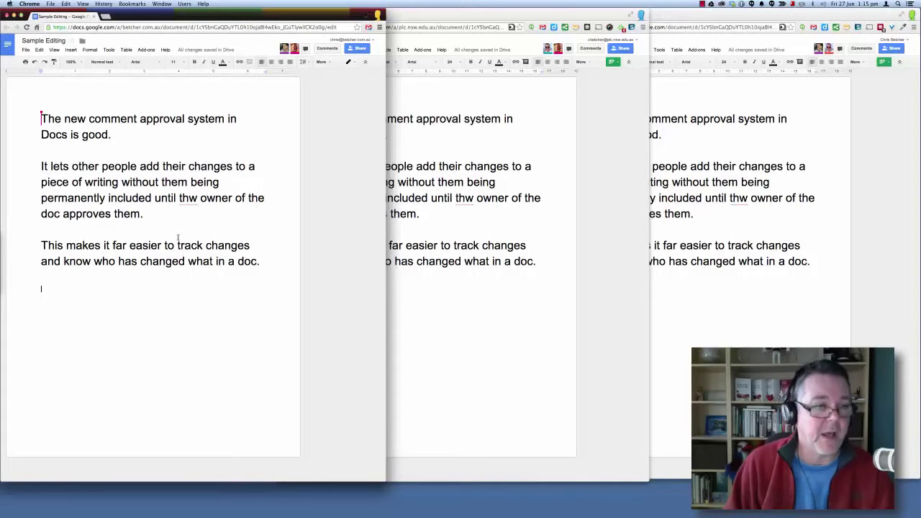
left_click(455, 309)
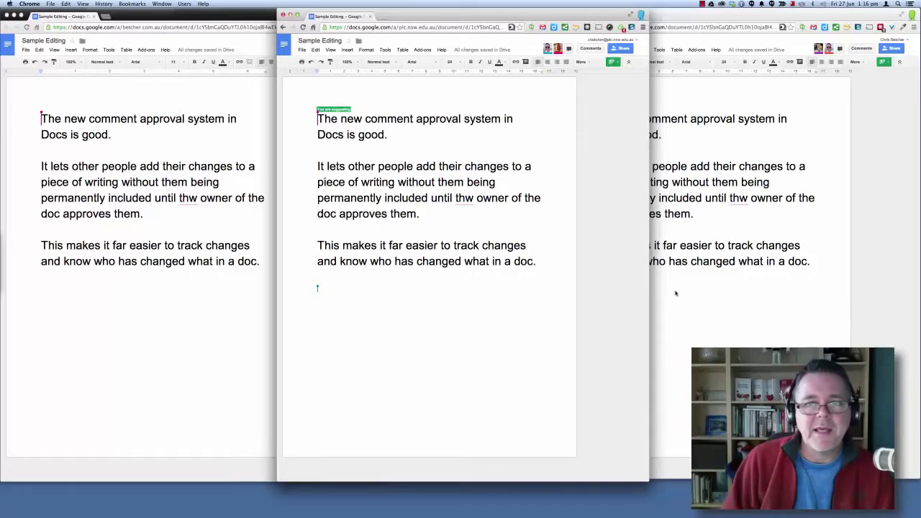
left_click(614, 62)
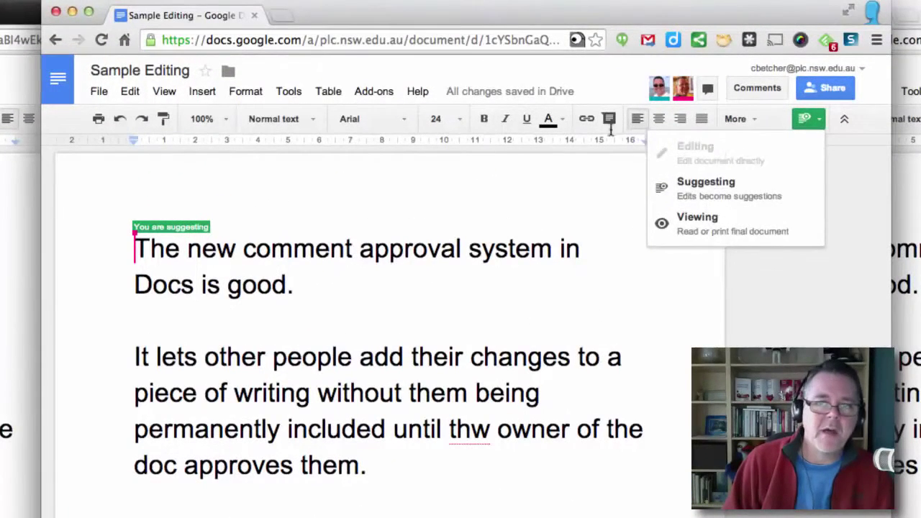
left_click(806, 119)
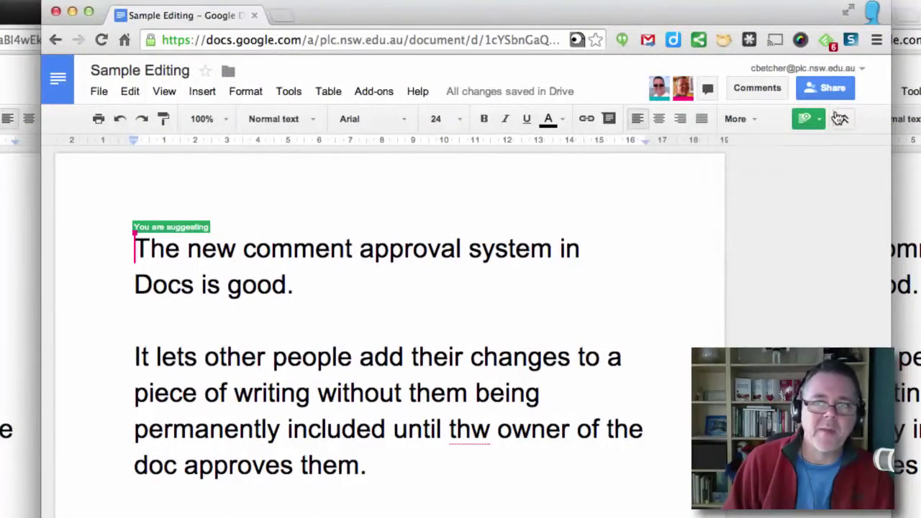
left_click(830, 203)
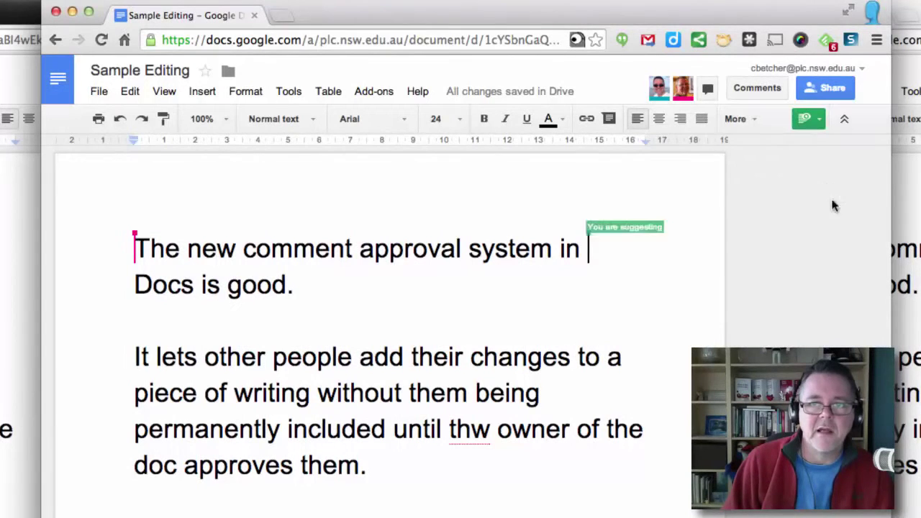
left_click(808, 118)
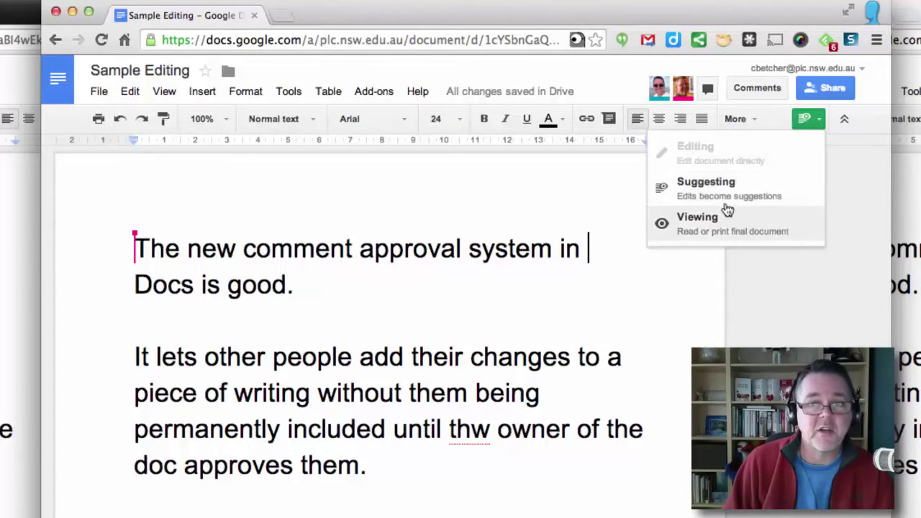
left_click(706, 232)
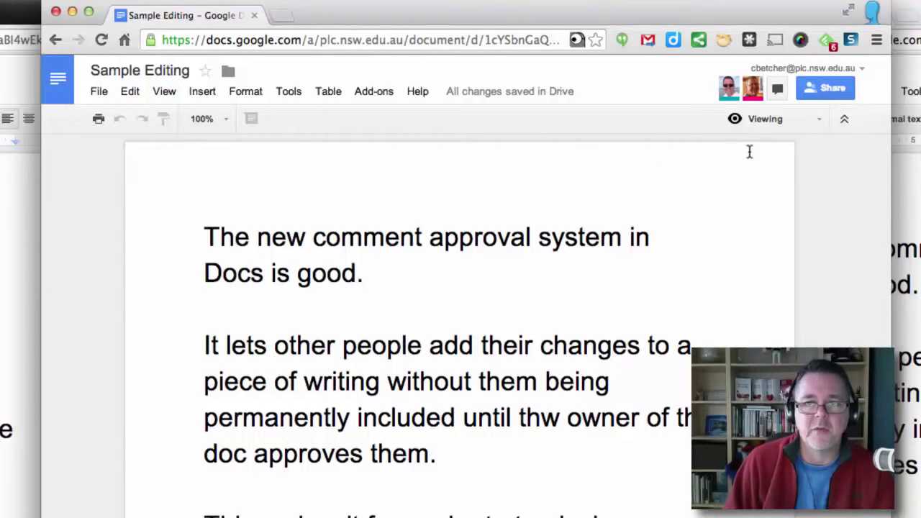
left_click(757, 118)
left_click(699, 194)
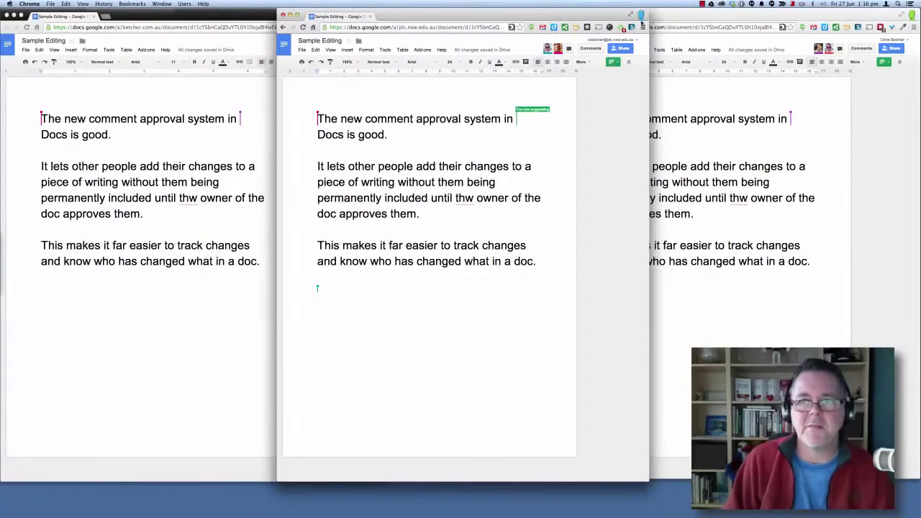
- Suggest replacing 'good' with 'awesome' and reply 'This is a better word' on it
double_click(367, 138)
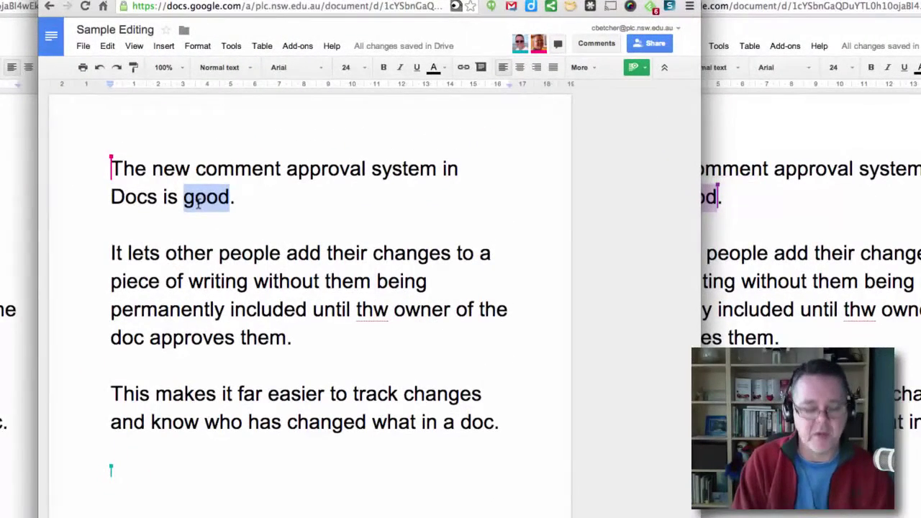
type("awesome")
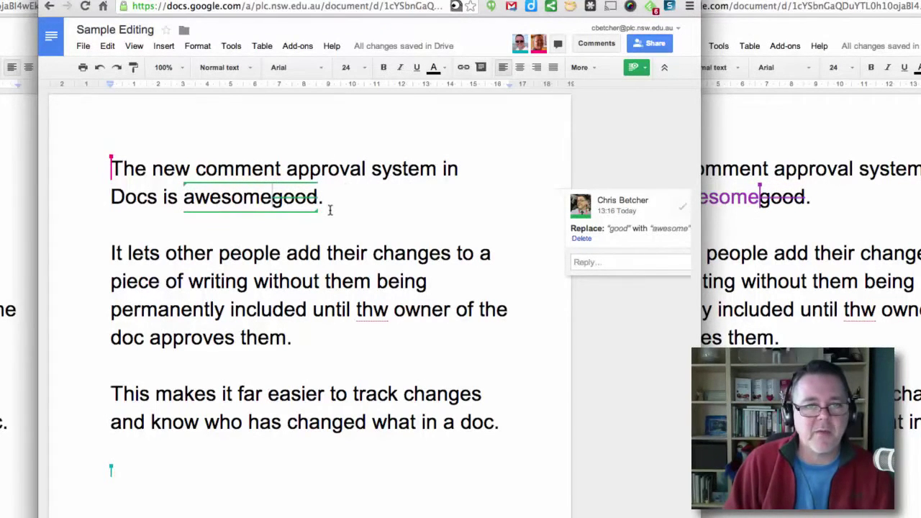
left_click(600, 263)
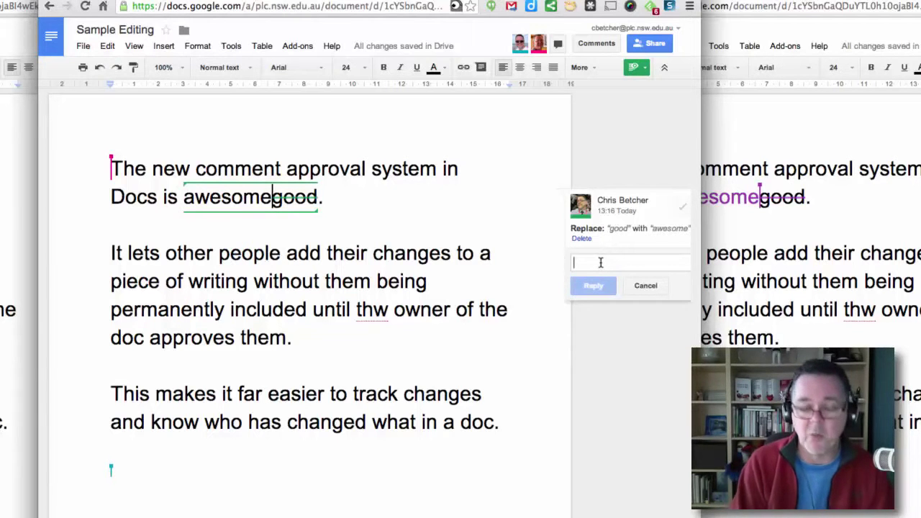
type("This is a bet")
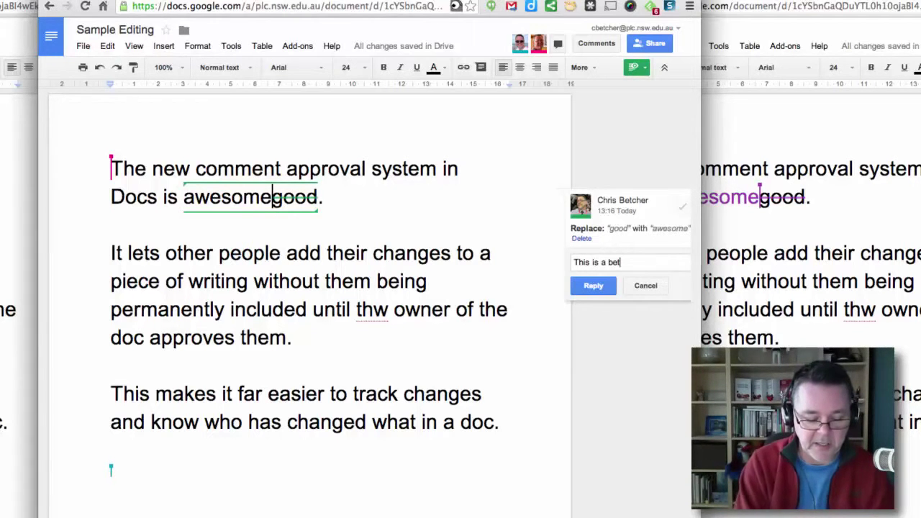
type("ter word")
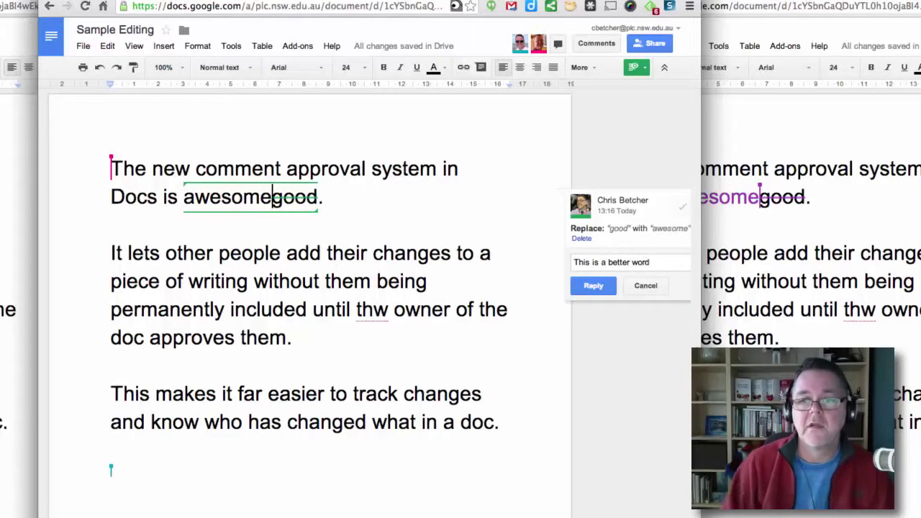
left_click(594, 285)
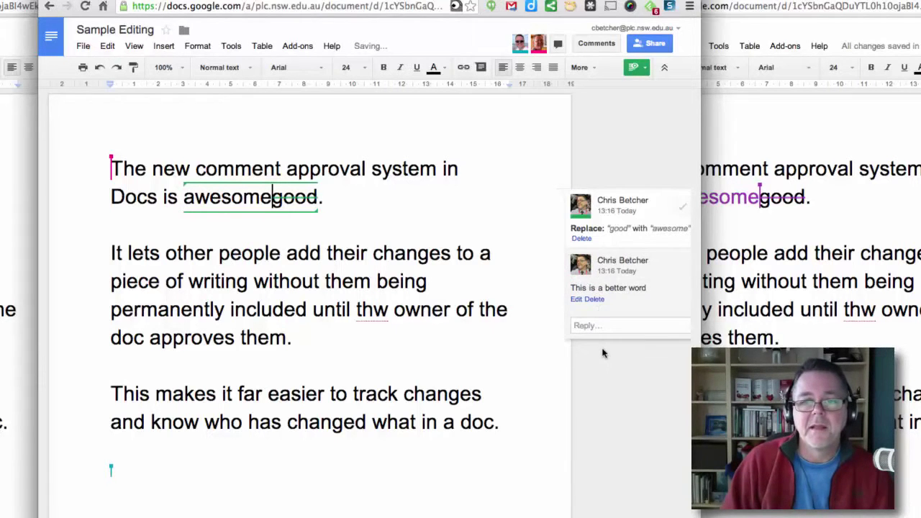
left_click(627, 368)
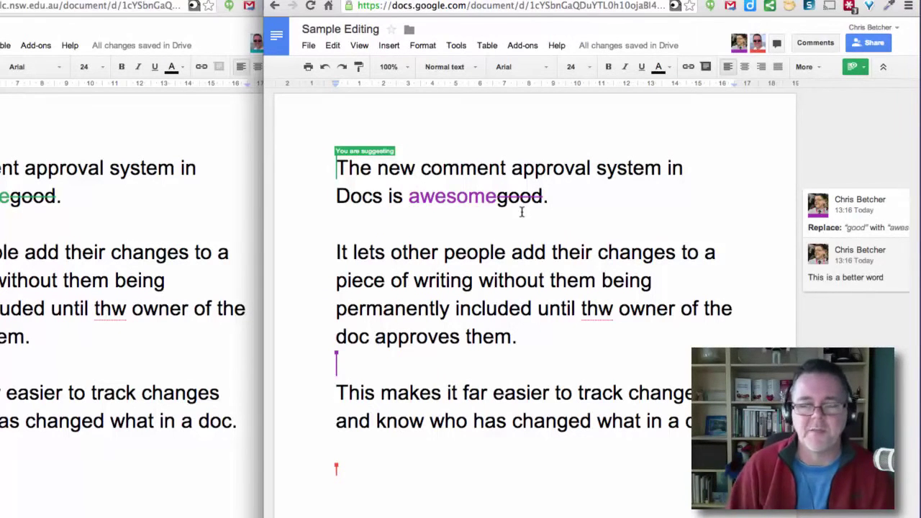
- Suggest correcting 'thw' to 'the' in the second paragraph
left_click(613, 309)
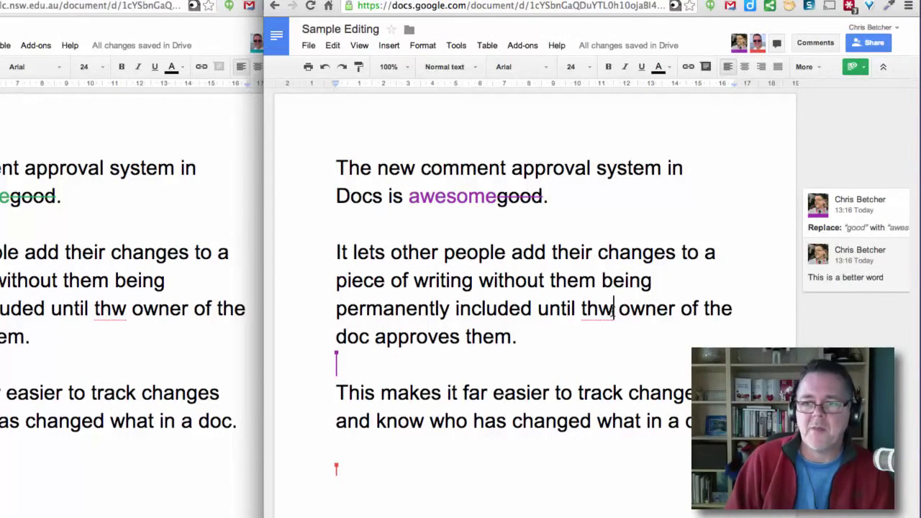
key("BackSpace")
type("e")
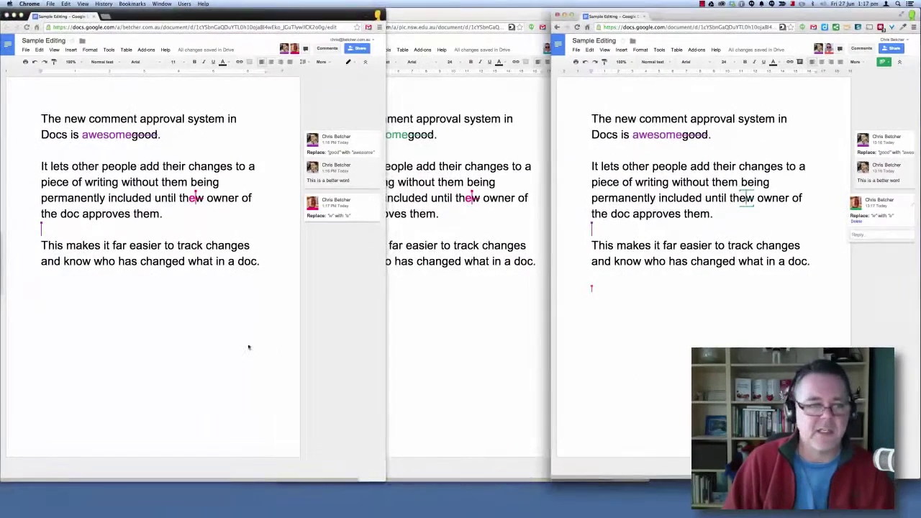
left_click(248, 348)
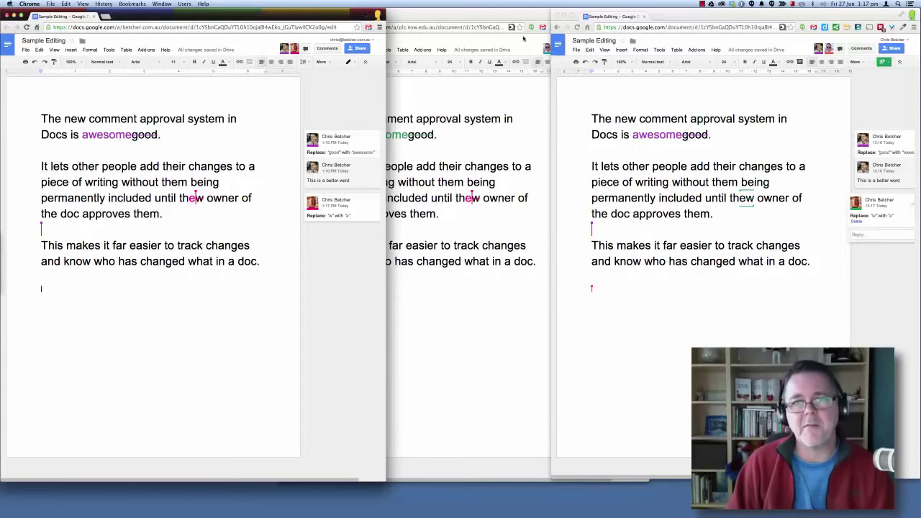
- Suggest the new line 'I like this.' after the last paragraph from the right-hand copy
left_click(522, 98)
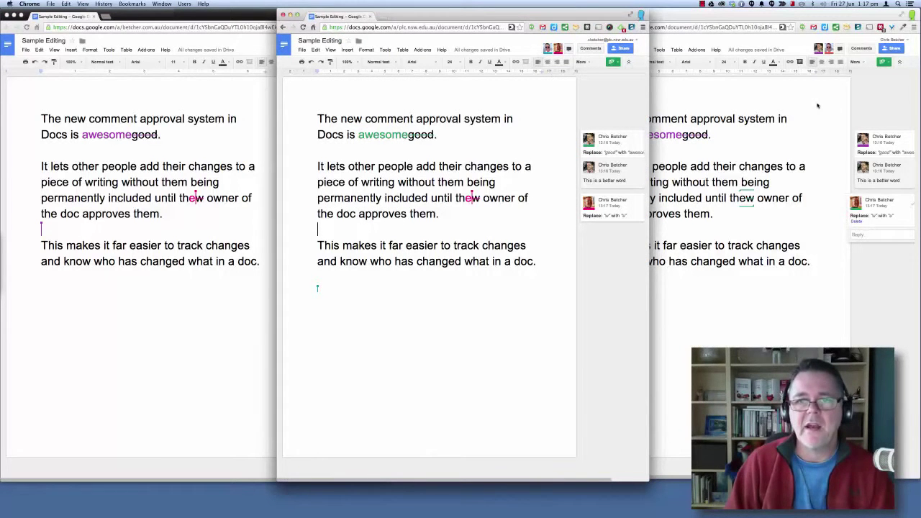
left_click(155, 333)
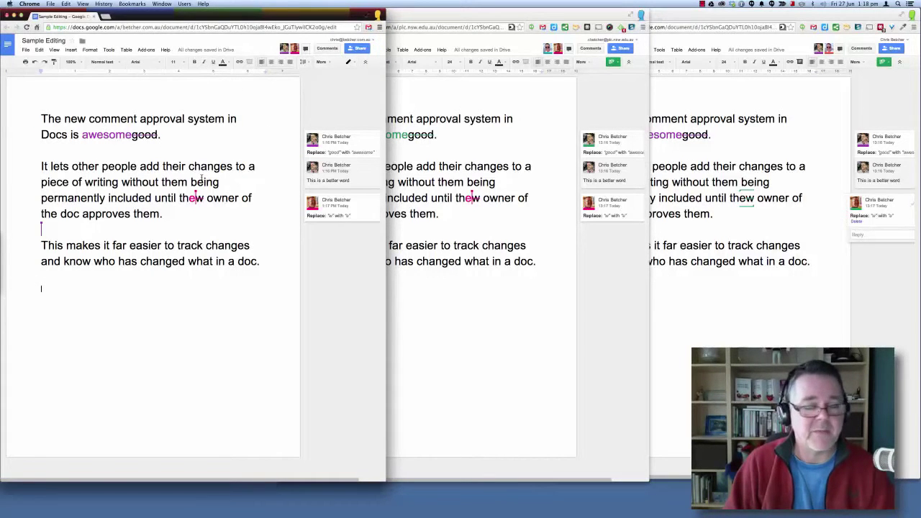
left_click(717, 311)
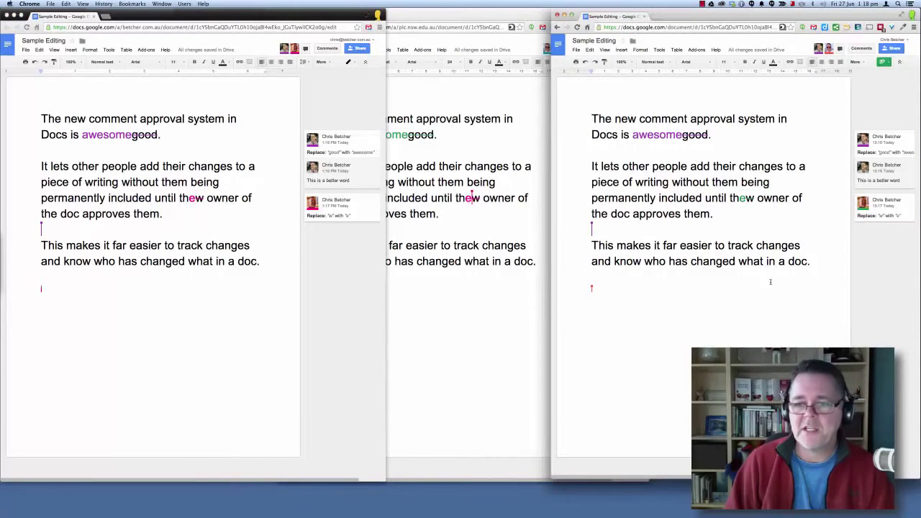
left_click(819, 261)
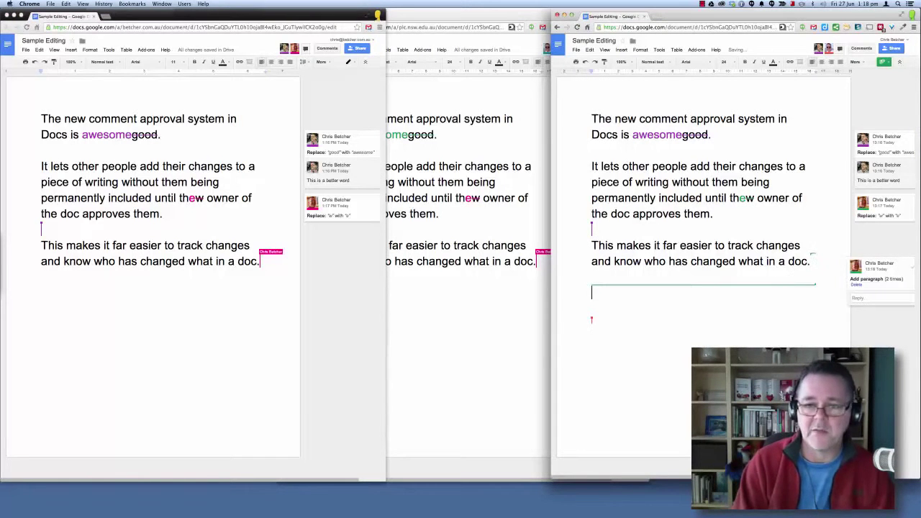
type("I like th")
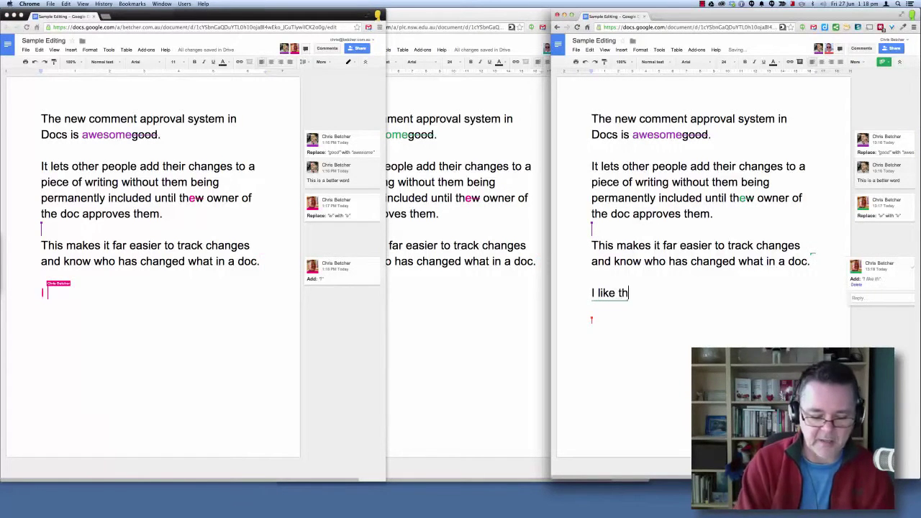
type("is.")
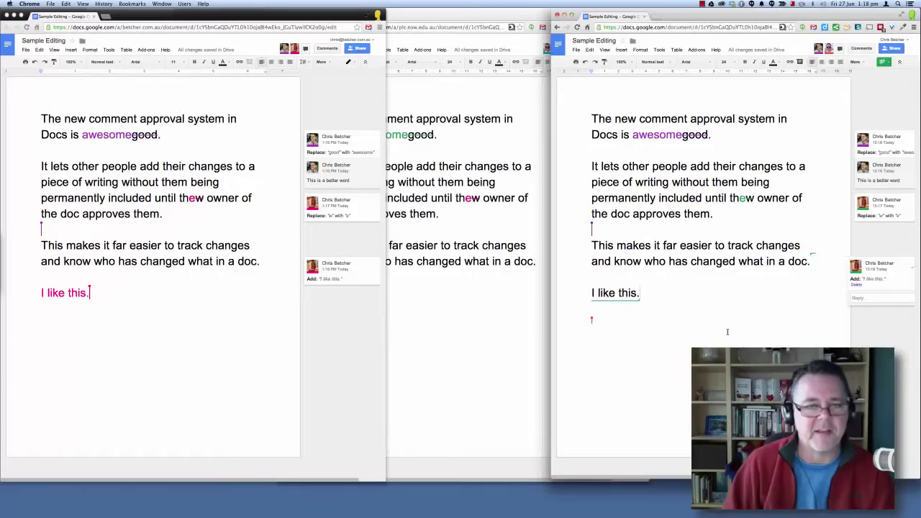
left_click(274, 356)
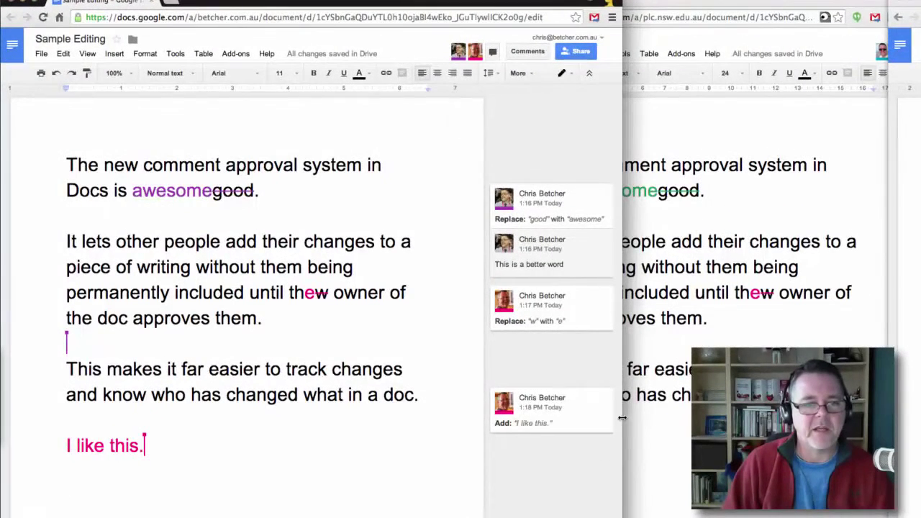
- Accept the 'awesome' and 'thw'-to-'the' suggestions and reject the 'I like this.' line
left_click_drag(623, 417, 683, 423)
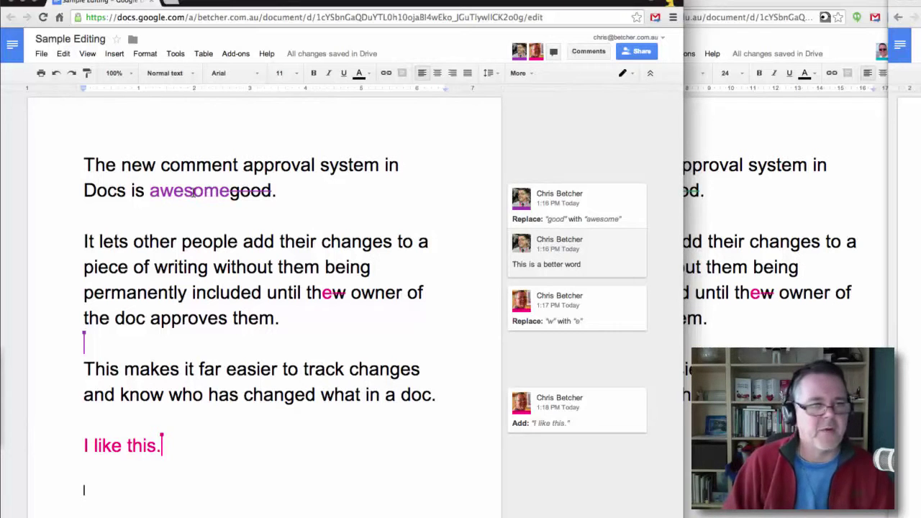
left_click(194, 190)
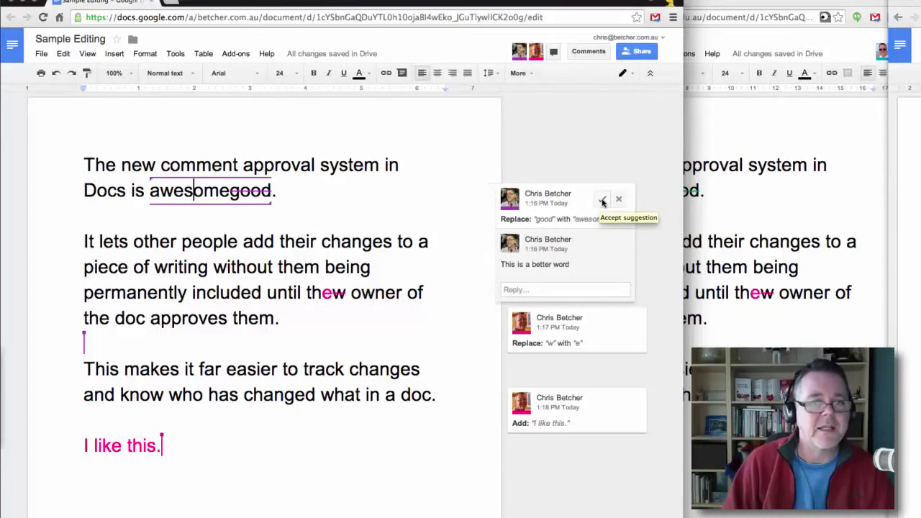
left_click(603, 201)
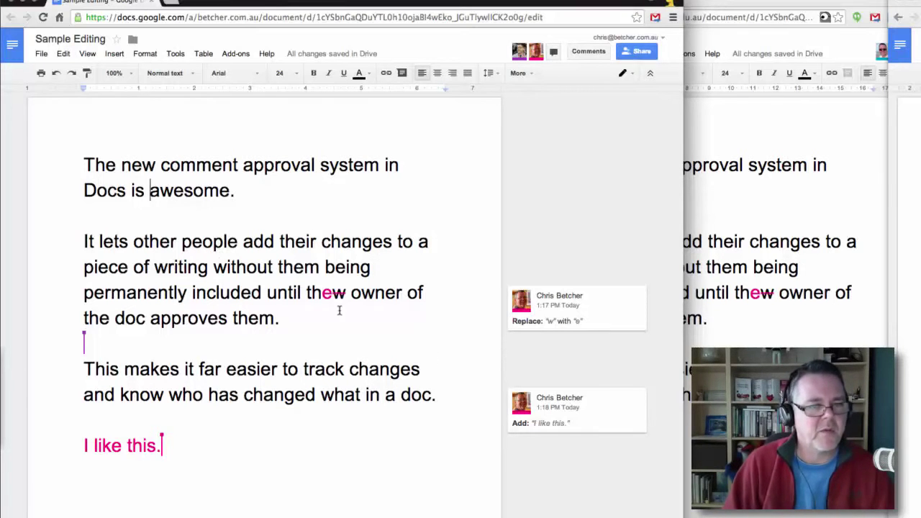
mouse_move(577, 331)
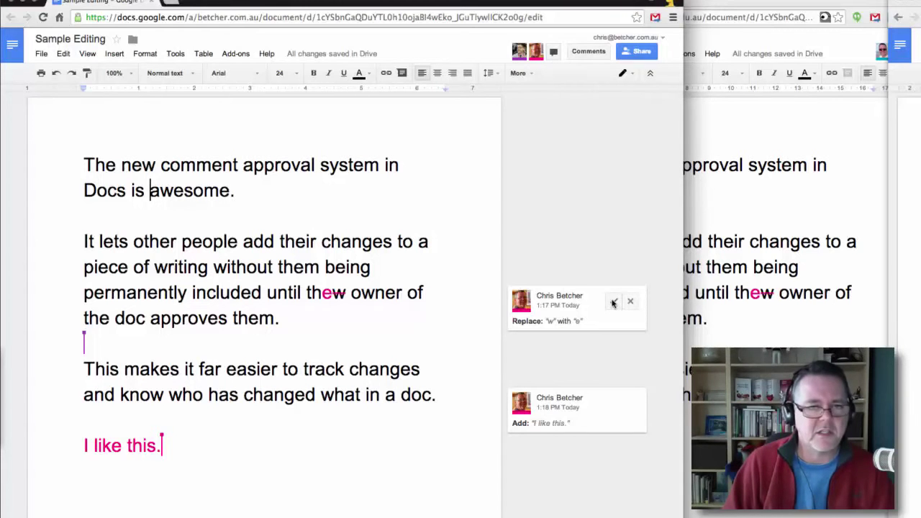
left_click(613, 303)
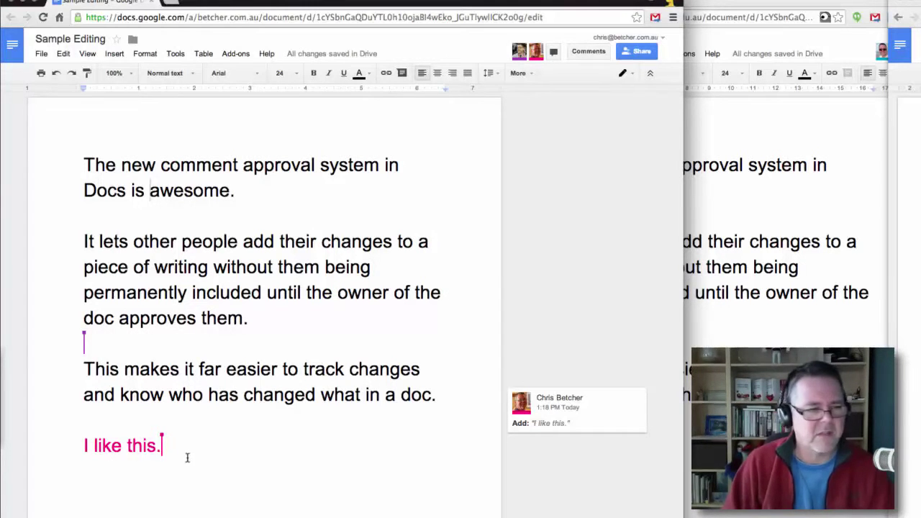
mouse_move(577, 410)
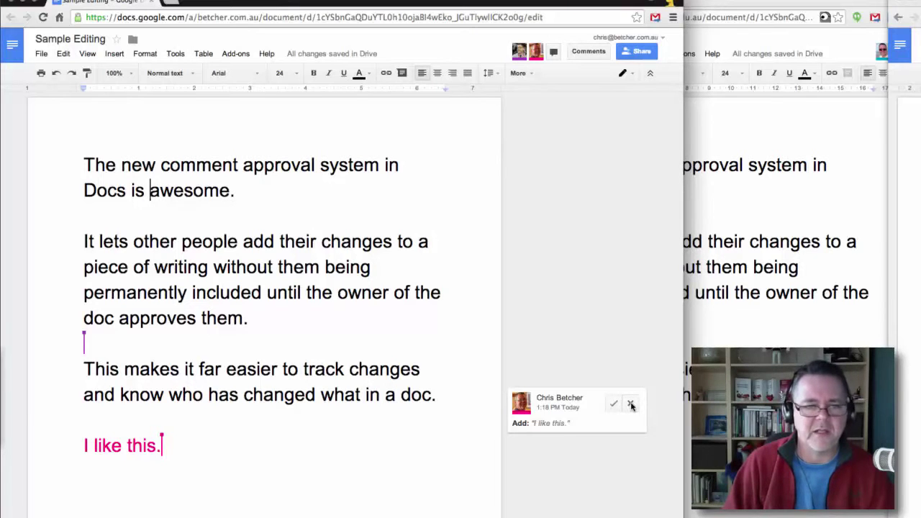
left_click(631, 406)
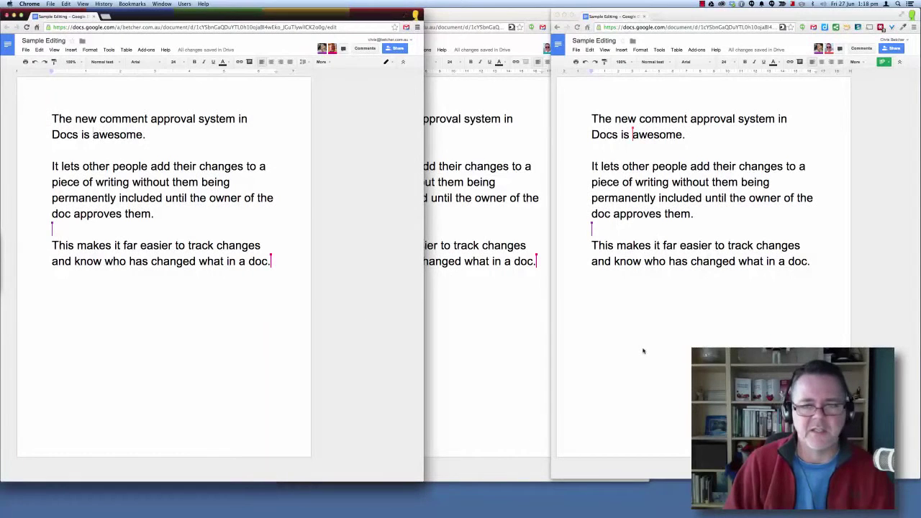
- Bring the middle and right copies forward to confirm the same clean final text
left_click(453, 341)
left_click(596, 335)
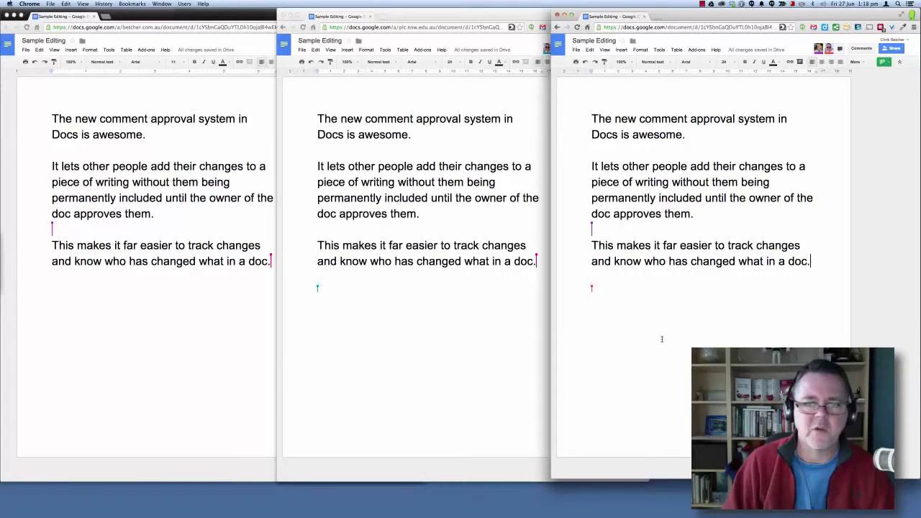